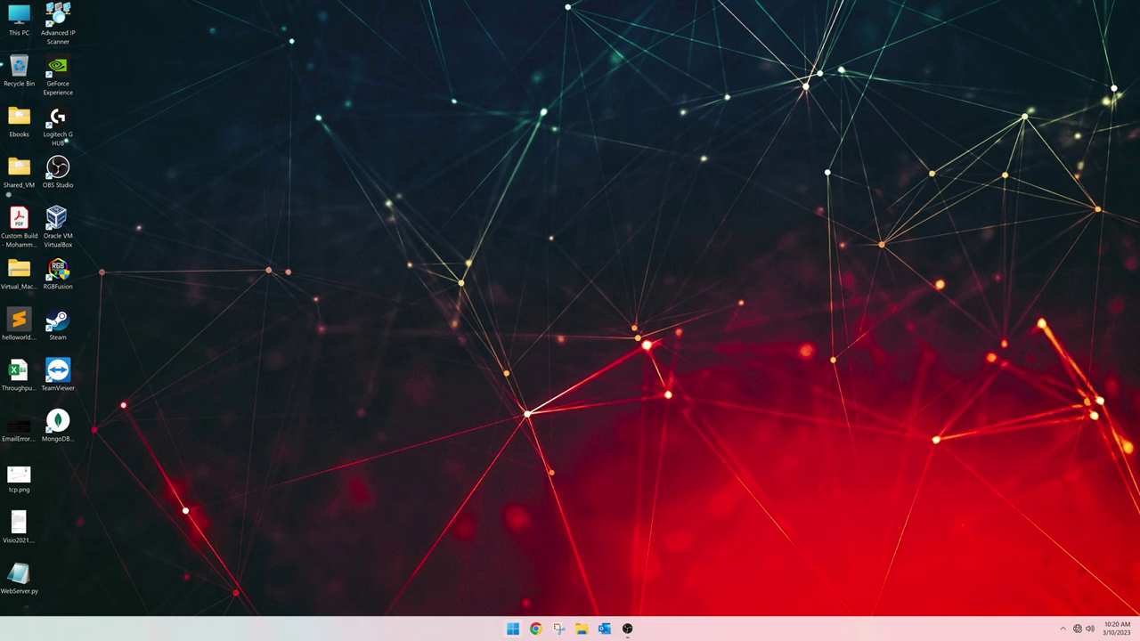
Open the Ethernet 2 connection's properties in Network & internet settings
key(super+x)
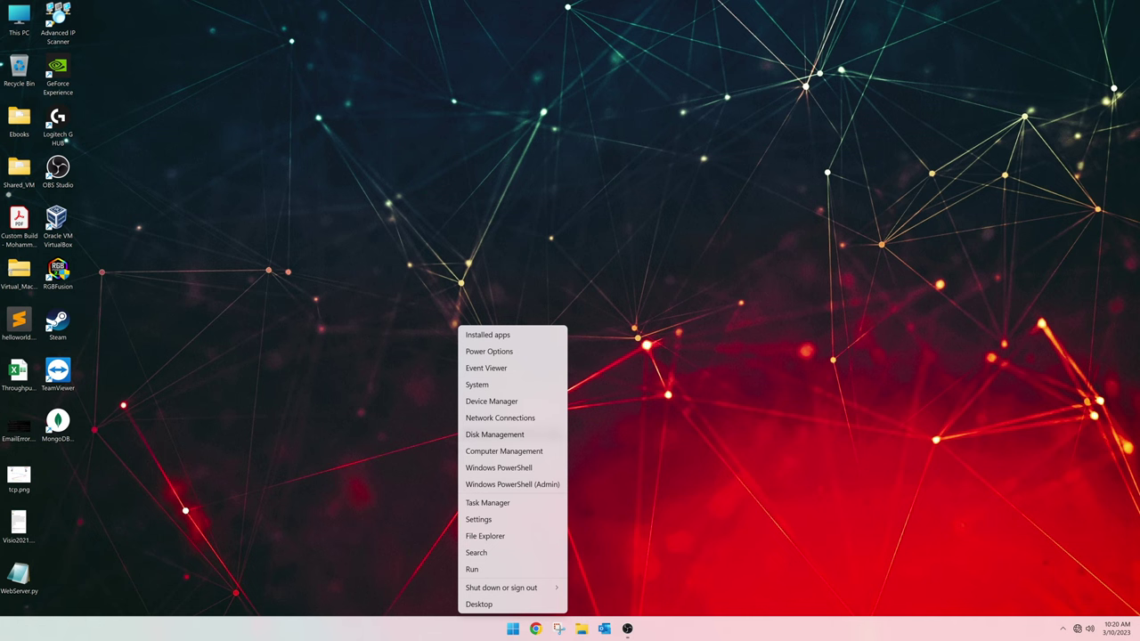
key(Up)
key(Return)
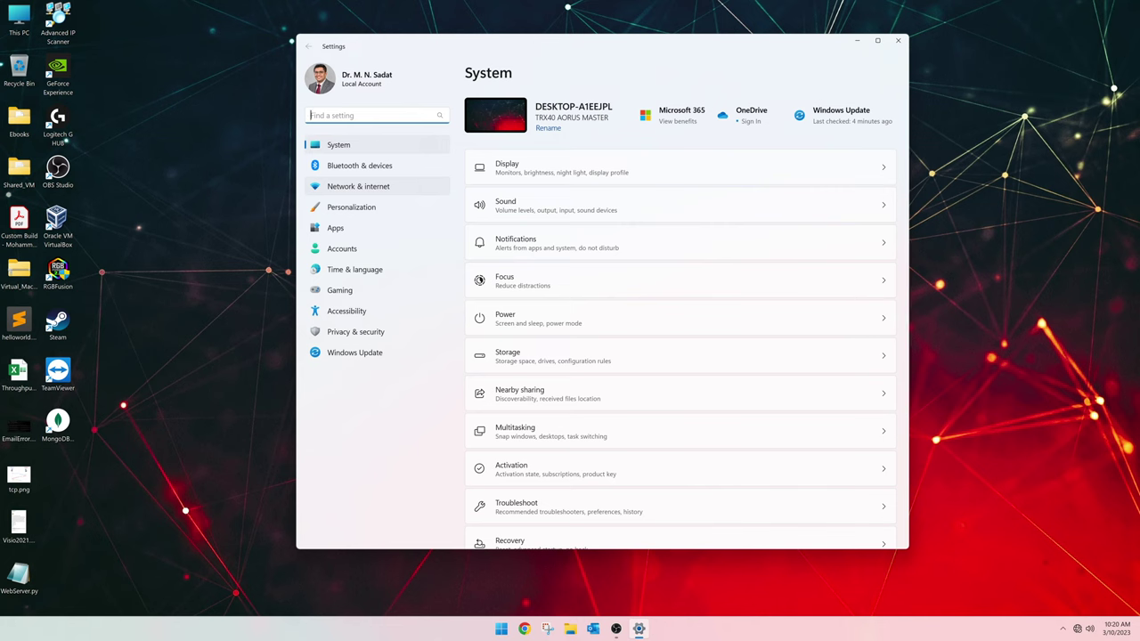
click(358, 186)
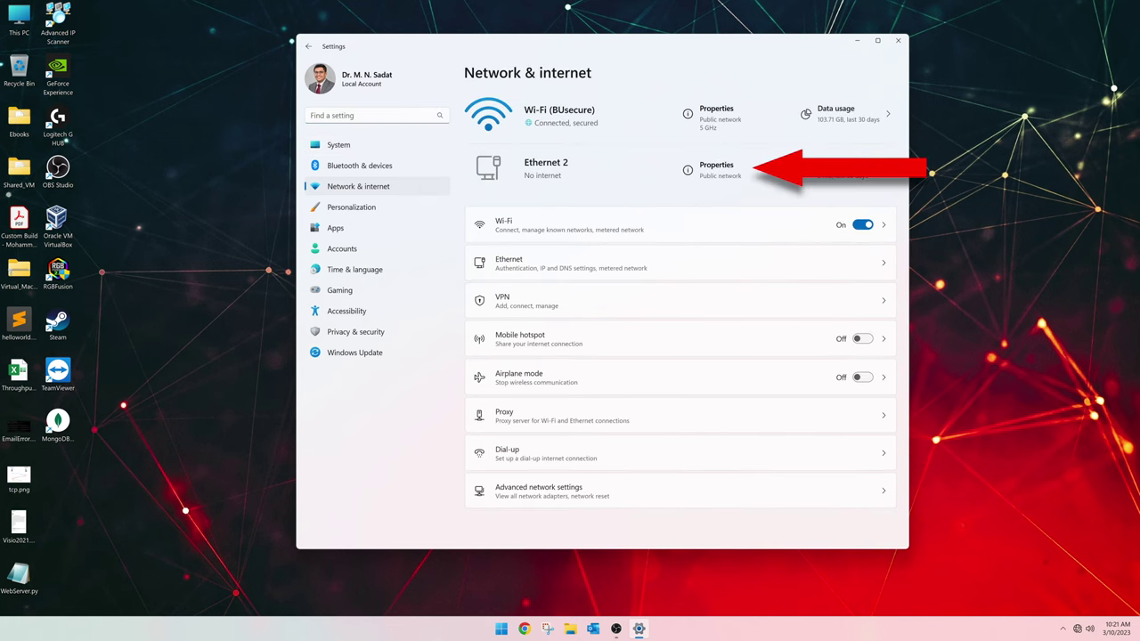
click(717, 167)
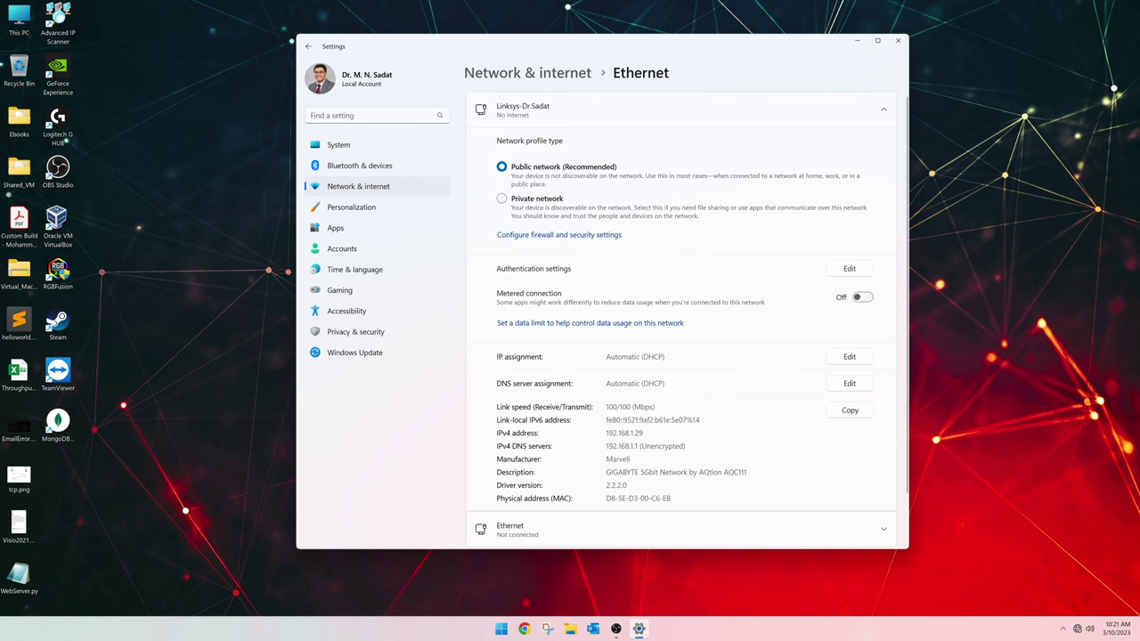
scroll(687, 317, down, 1)
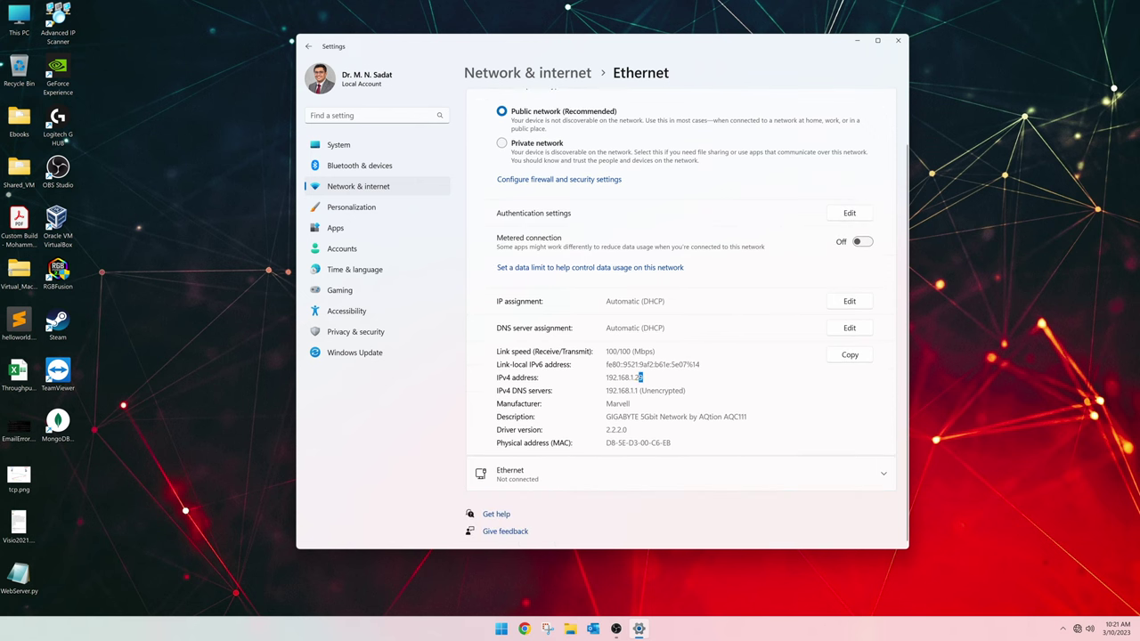
Confirm IPv4 address 192.168.1.29 and leave IP assignment on Automatic (DHCP)
drag(642, 378, 605, 377)
drag(665, 301, 606, 301)
key(Return)
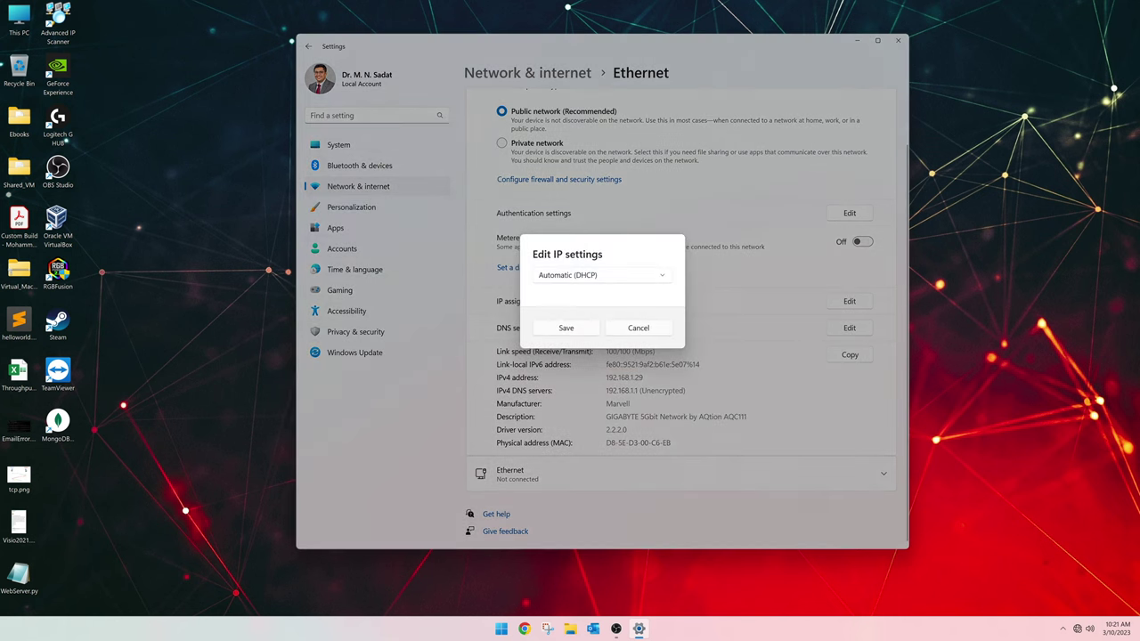
key(Return)
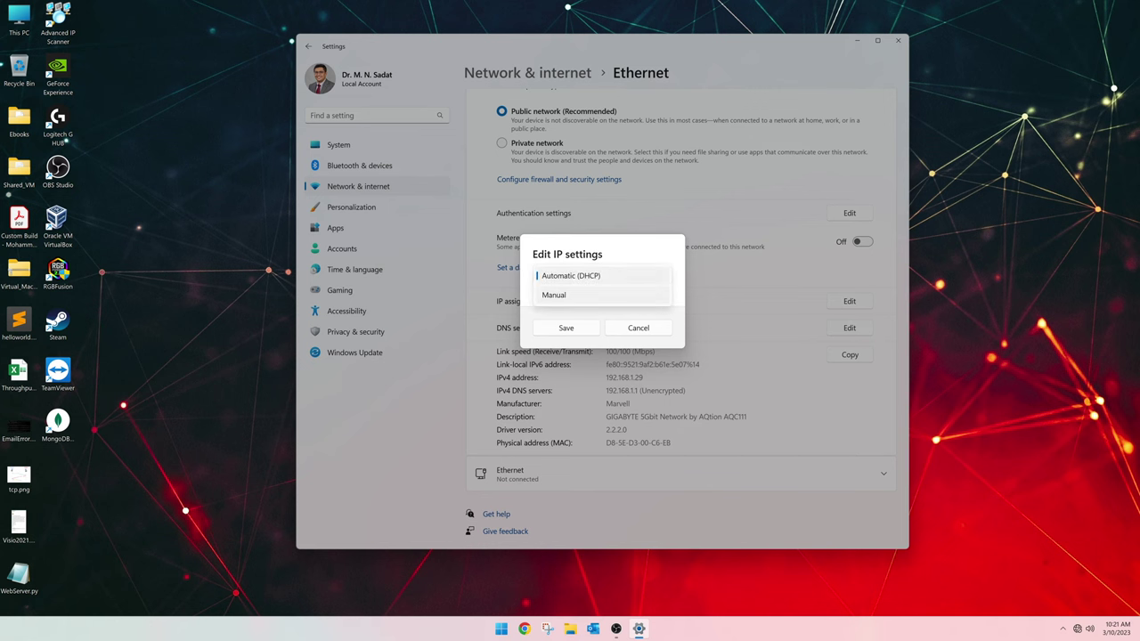
key(Return)
key(Escape)
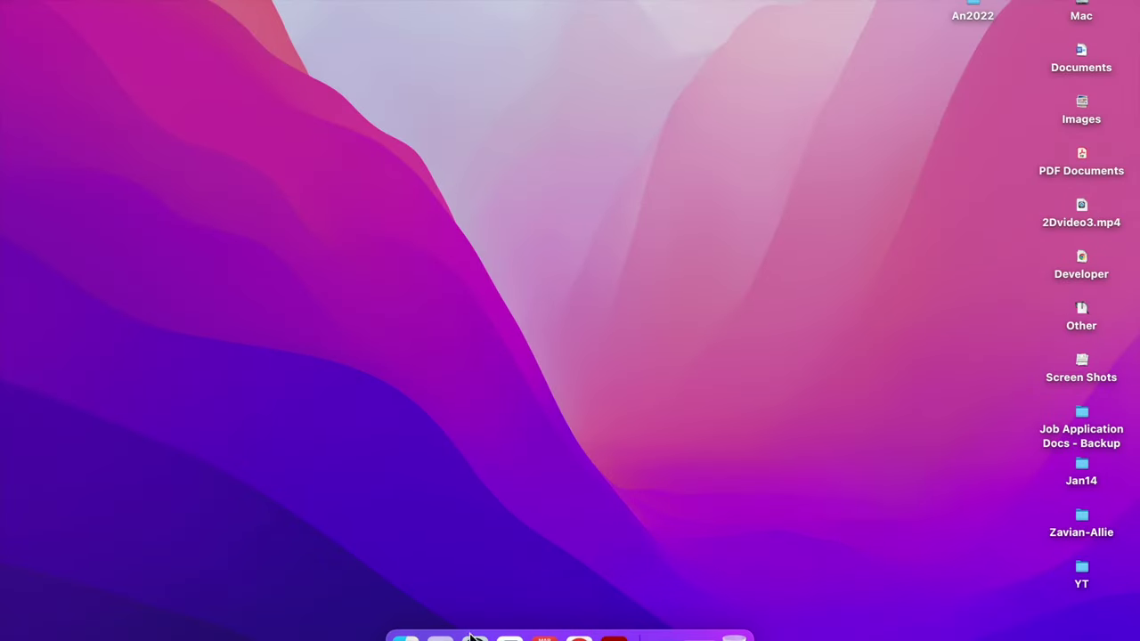
Show the AX88179A adapter's Network details on the Mac: DHCP, IP 192.168.1.32
click(475, 635)
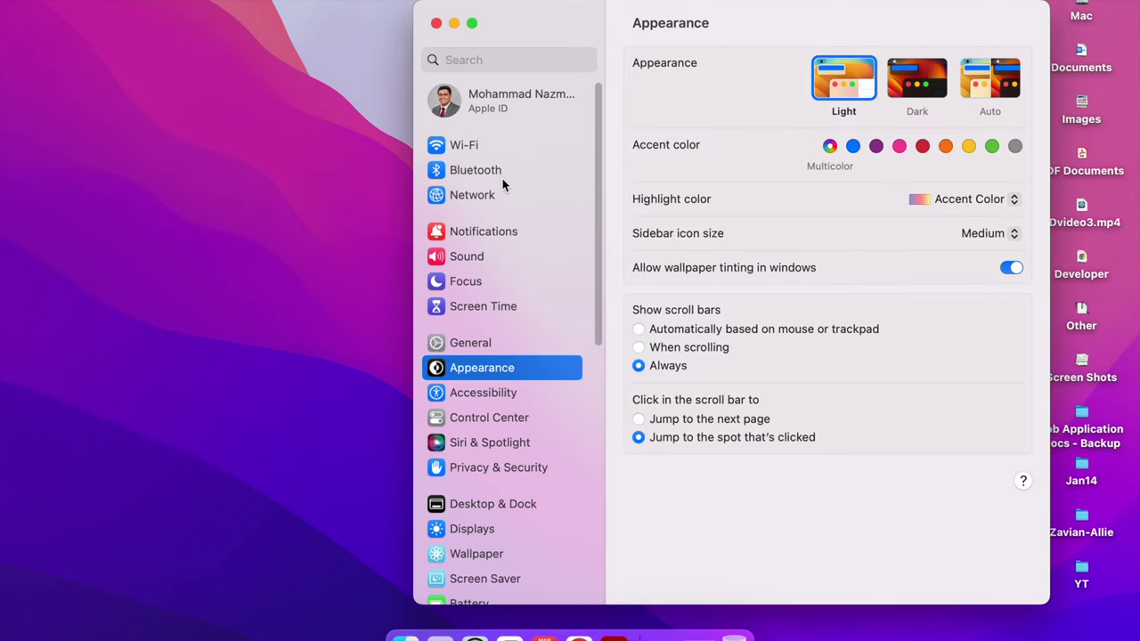
click(501, 171)
click(491, 195)
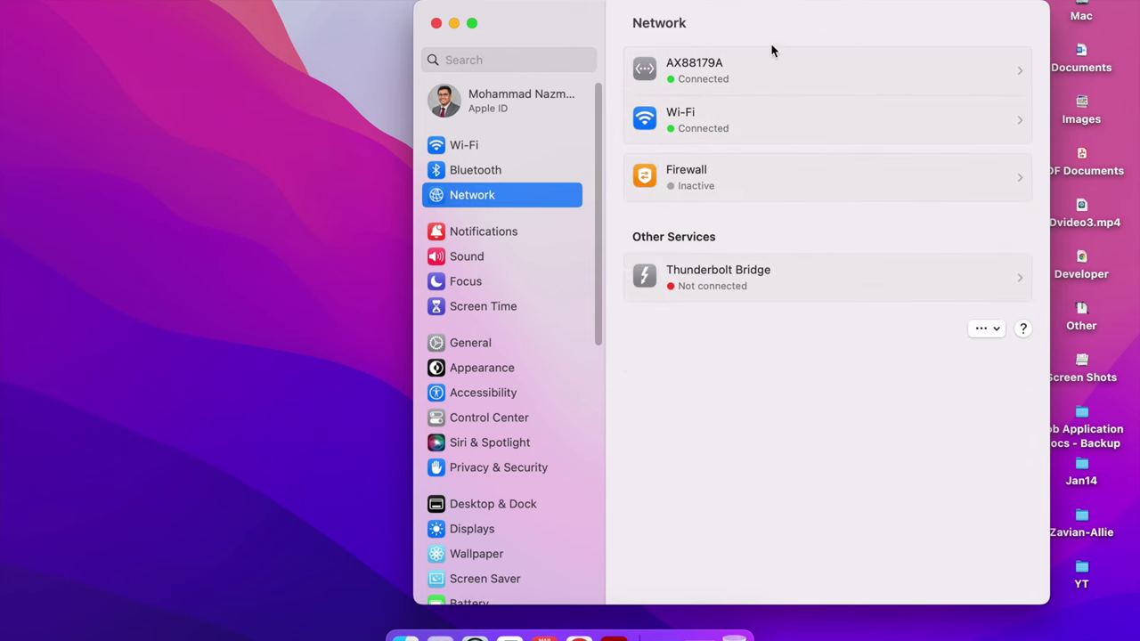
drag(772, 51, 696, 37)
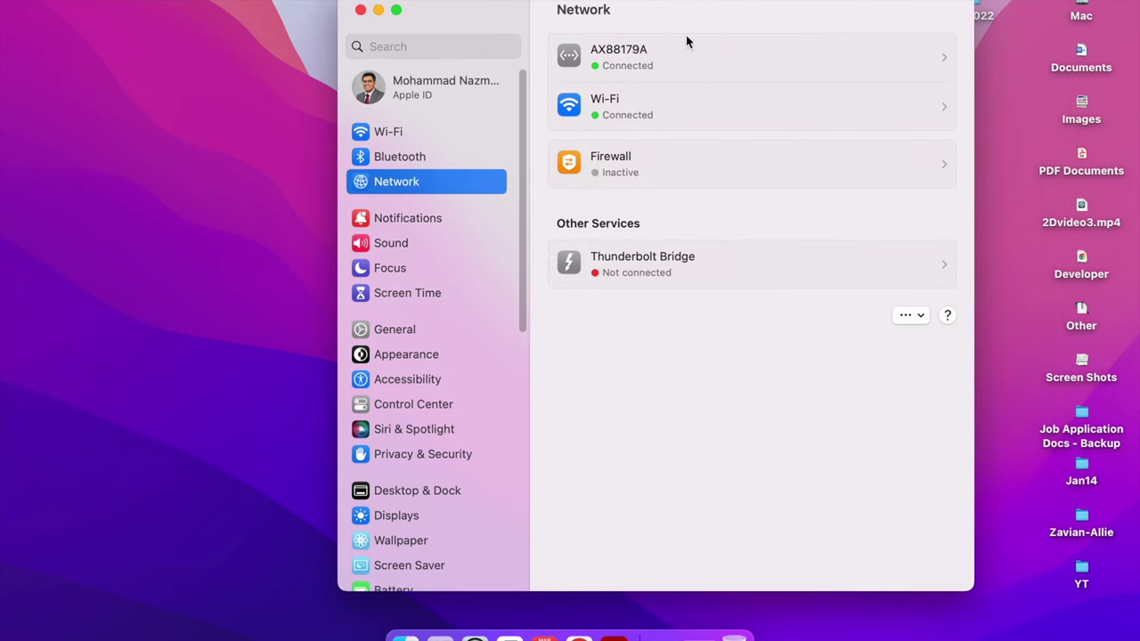
click(918, 69)
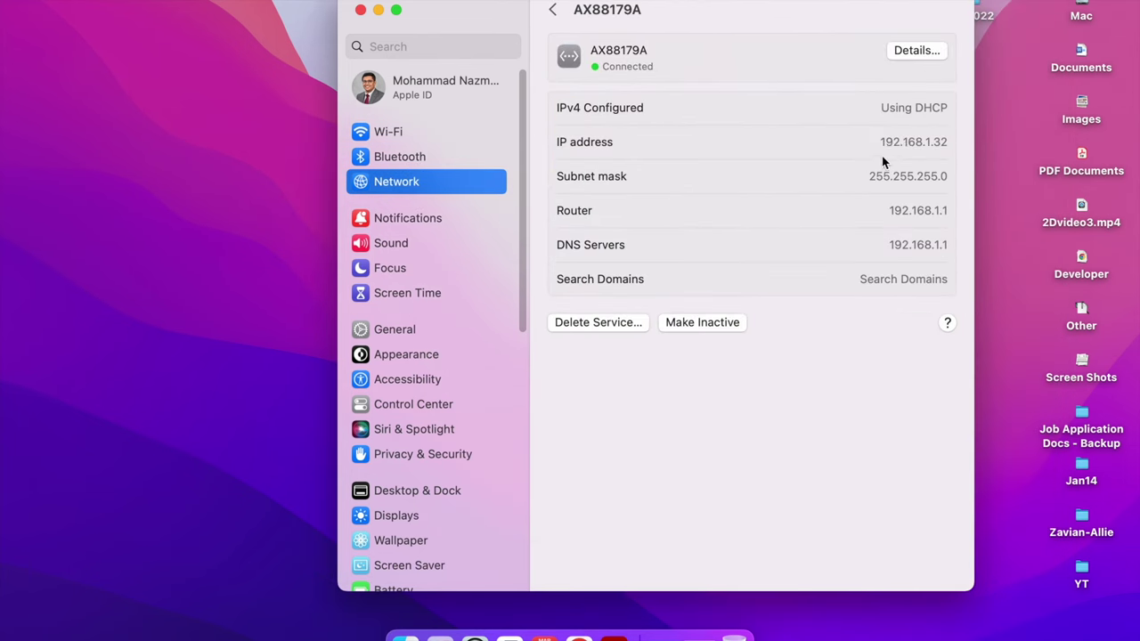
click(916, 145)
click(948, 142)
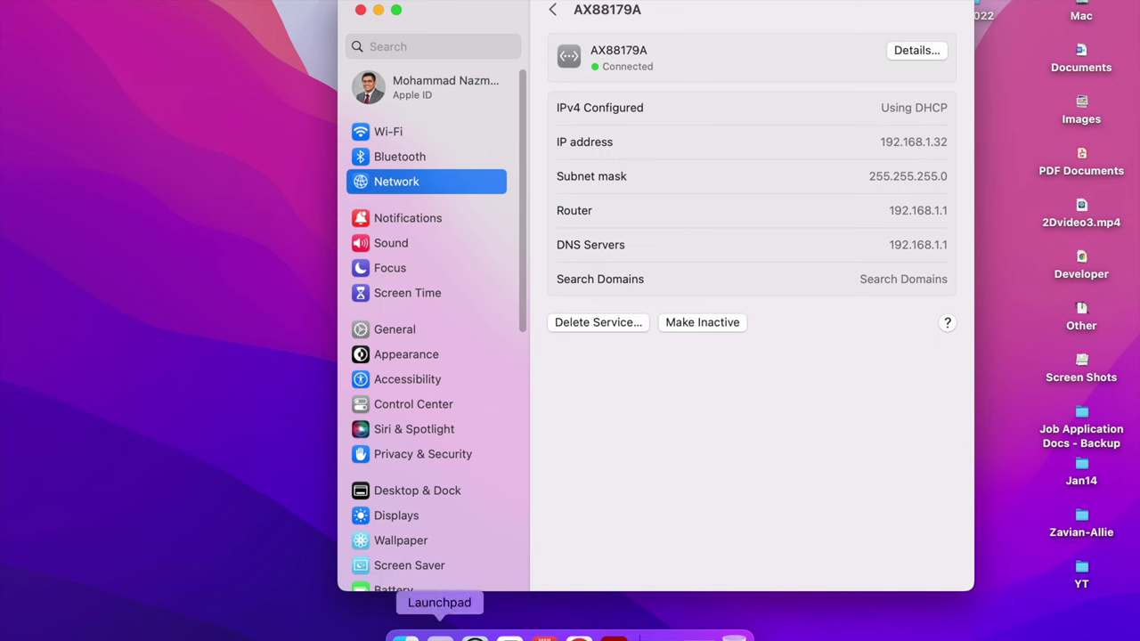
Launch Terminal from Launchpad and center its window
click(439, 637)
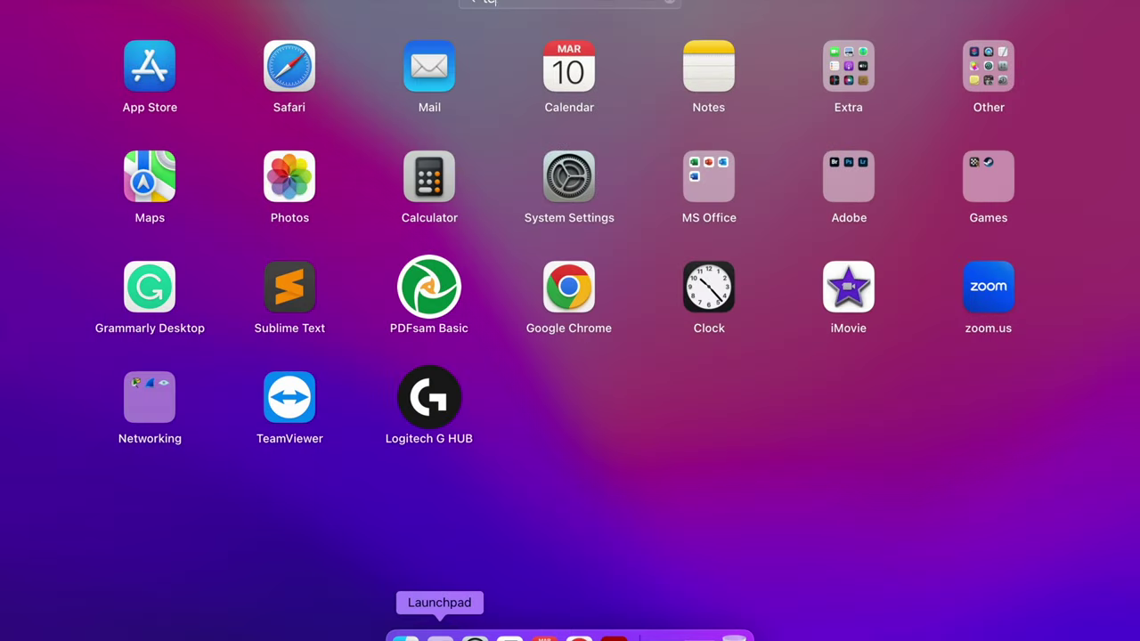
text(term)
key(Return)
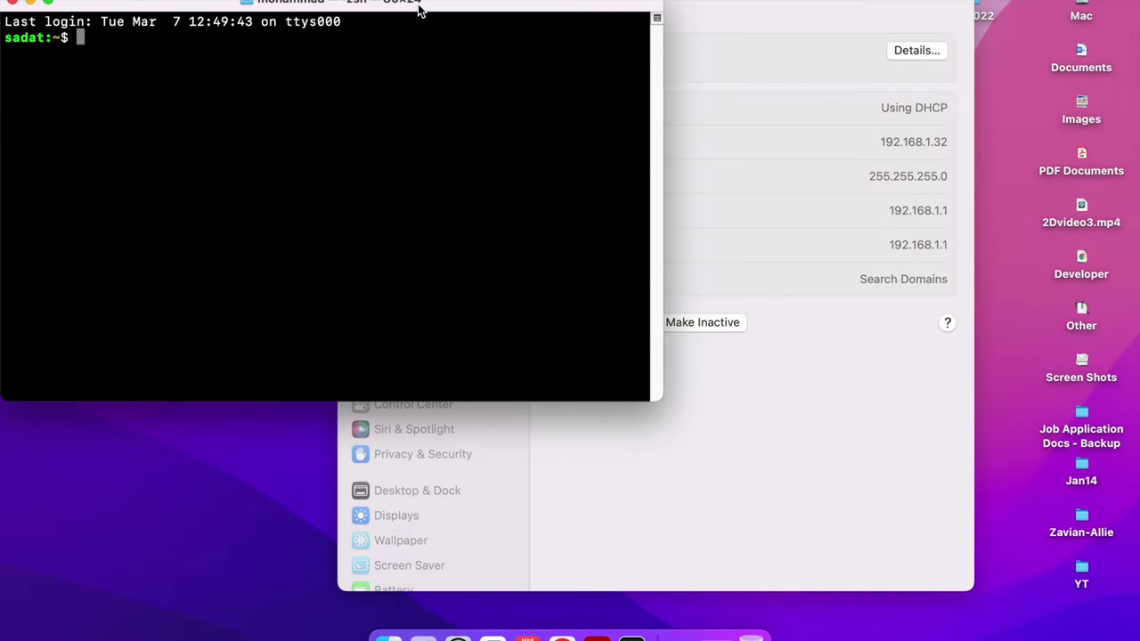
drag(420, 6, 573, 47)
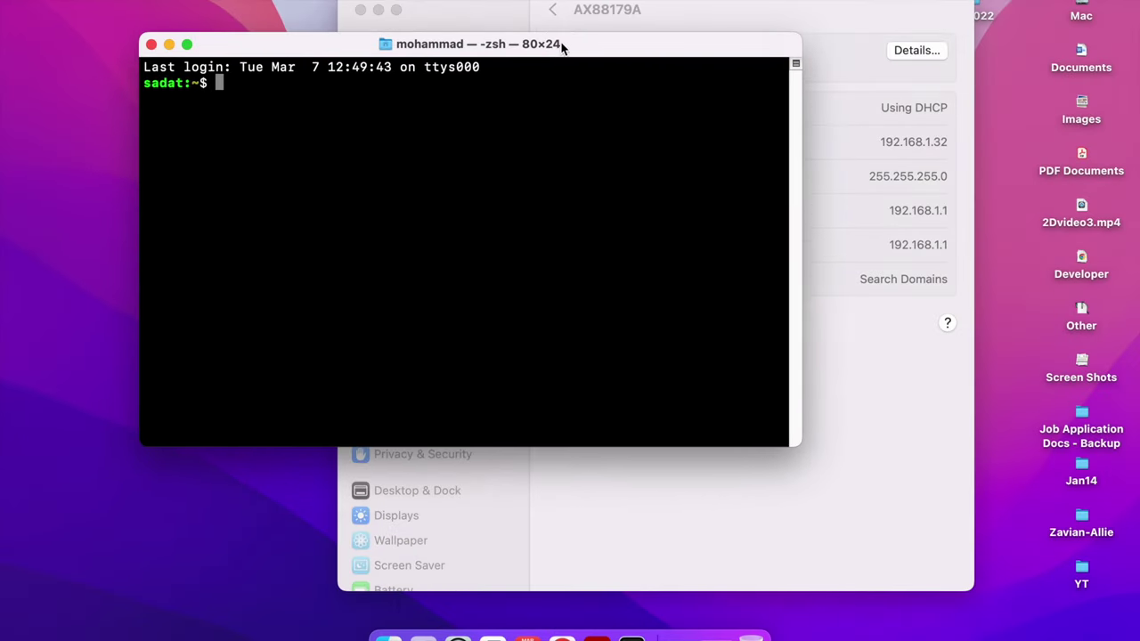
Ping 192.168.1.29 and stop it after all requests time out with 100% packet loss
text(a)
key(BackSpace)
text(ping 192.1)
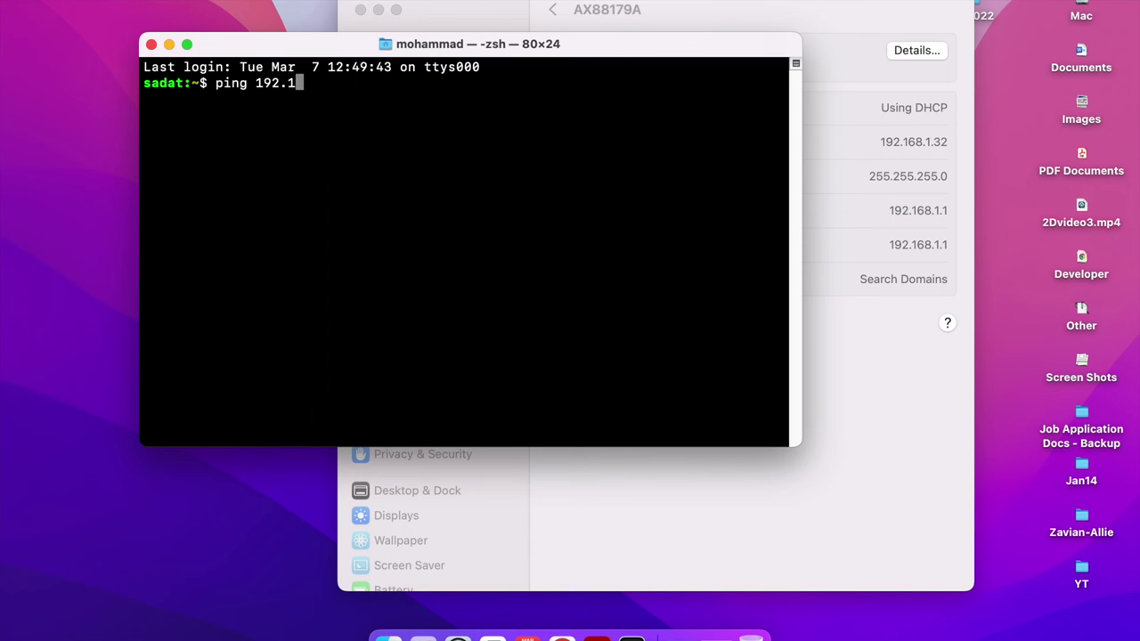
text(68.1.29)
key(Return)
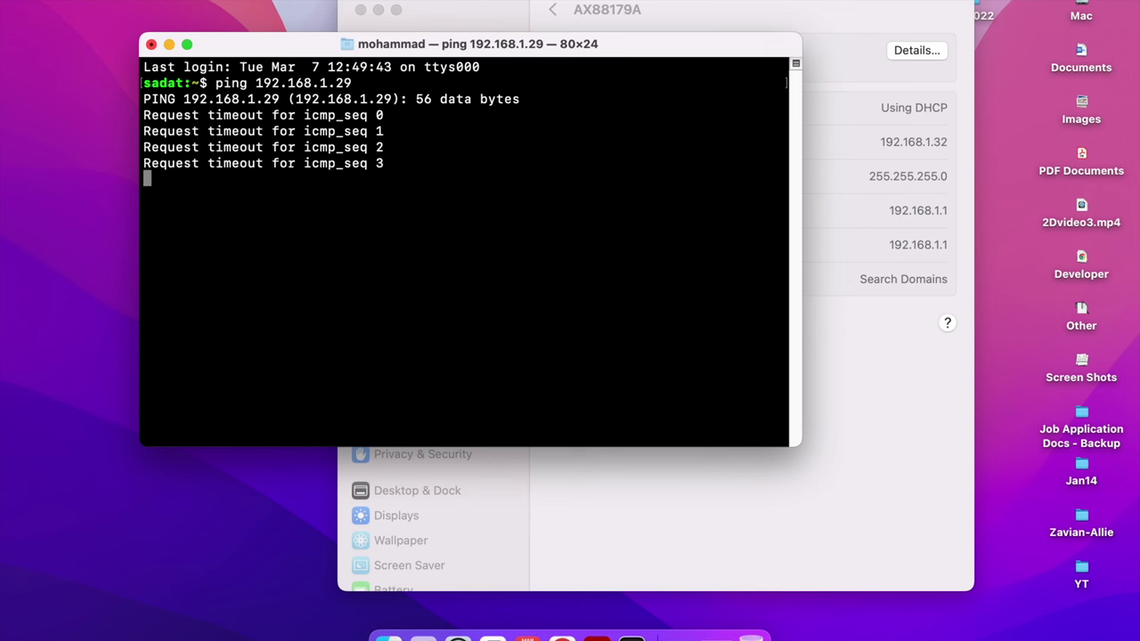
key(ctrl+c)
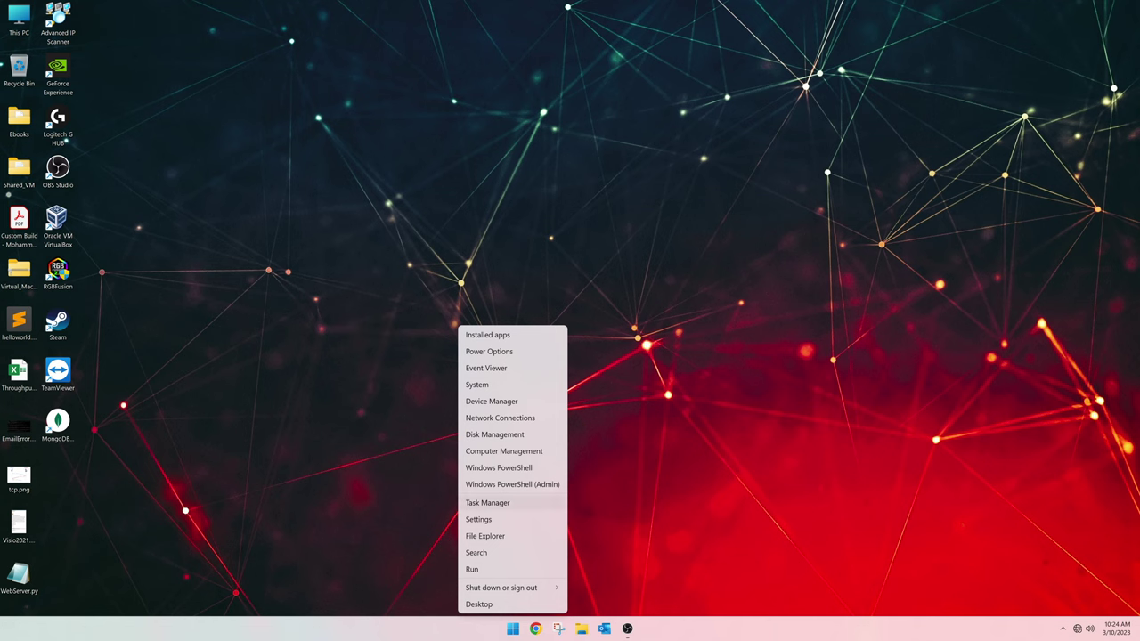
Turn on Network discovery and File and printer sharing in Advanced sharing settings
click(545, 519)
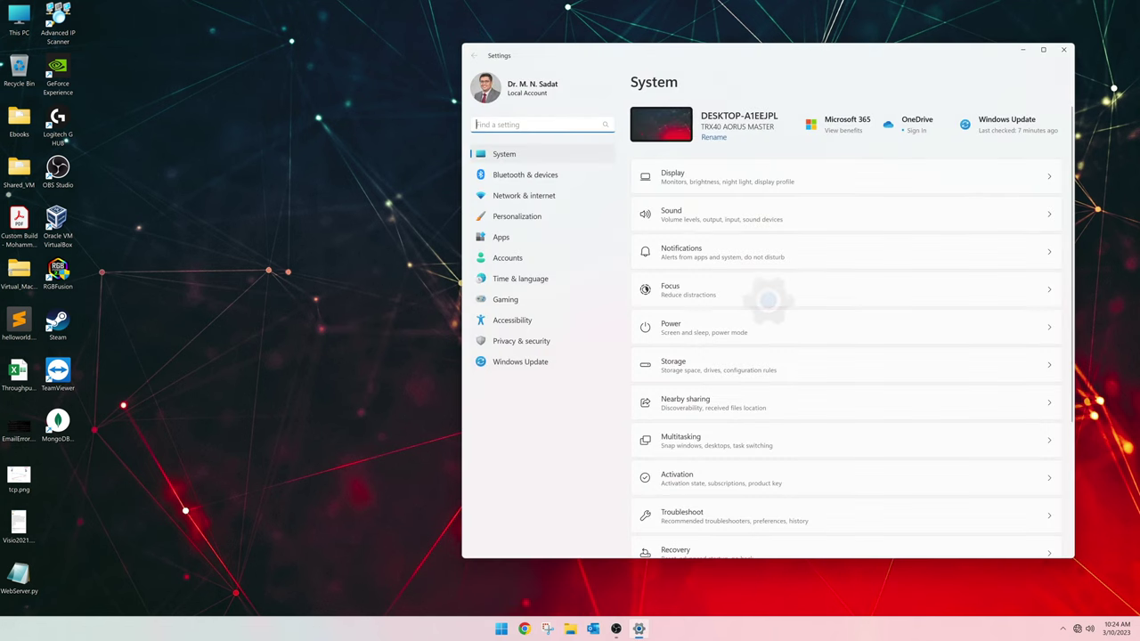
click(464, 230)
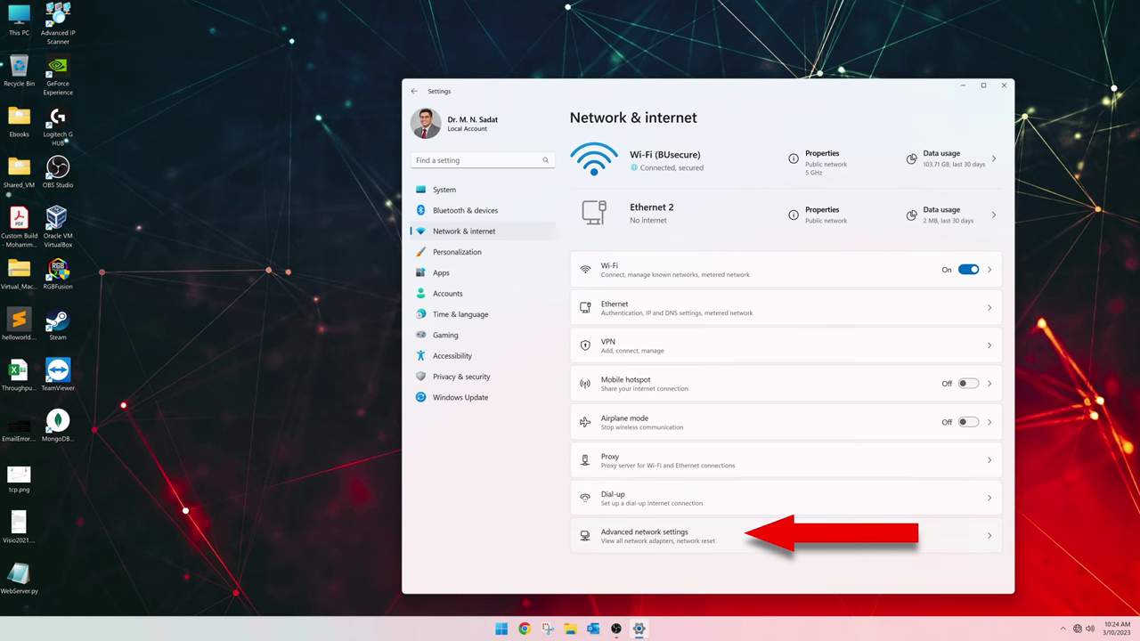
click(645, 536)
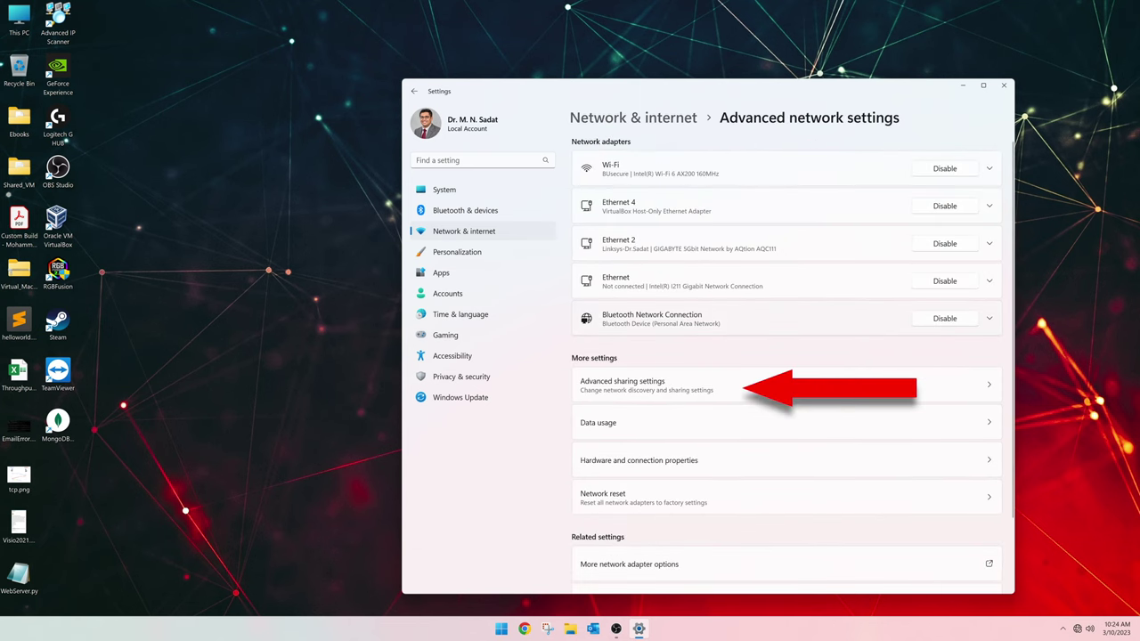
click(621, 385)
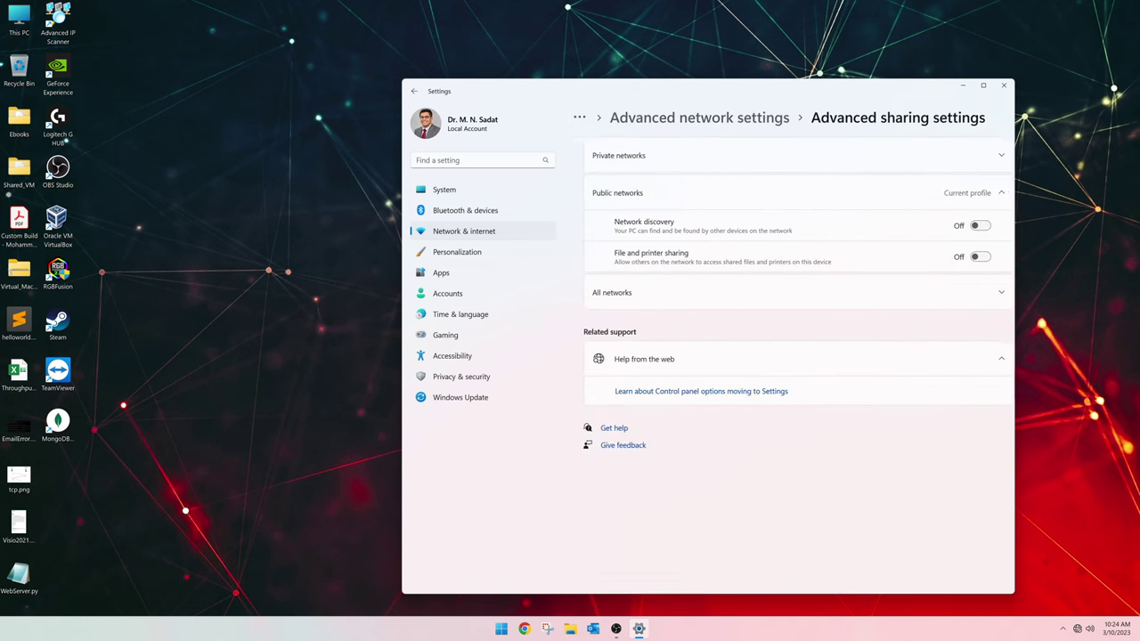
click(969, 225)
click(969, 257)
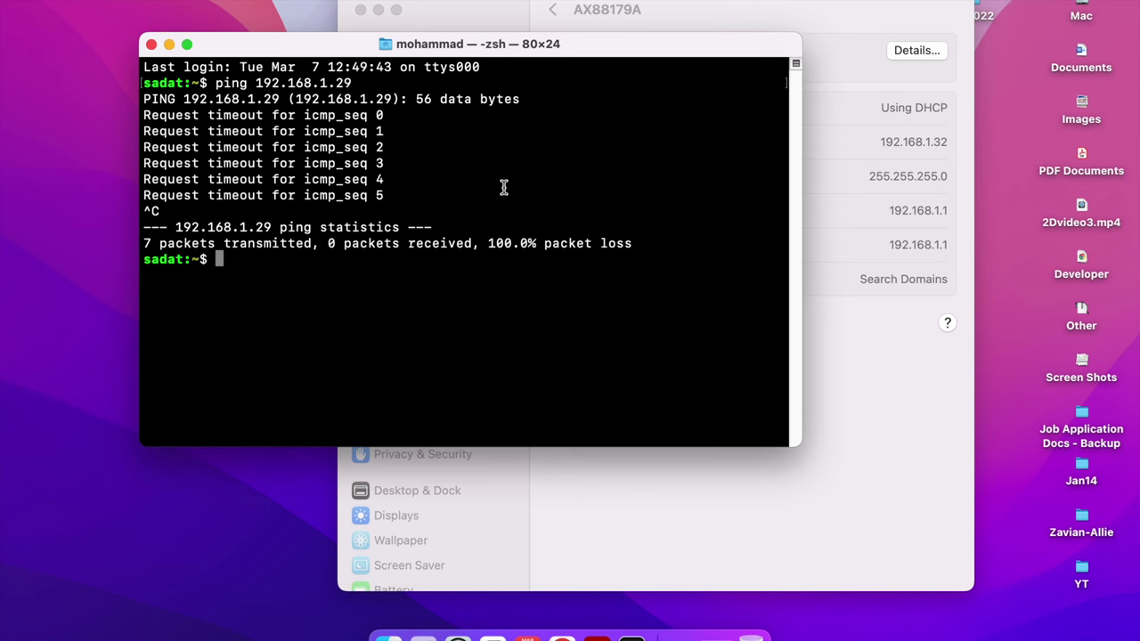
Rerun ping 192.168.1.29 and stop it after 5 of 5 replies with 0.0% loss
key(Up)
key(Return)
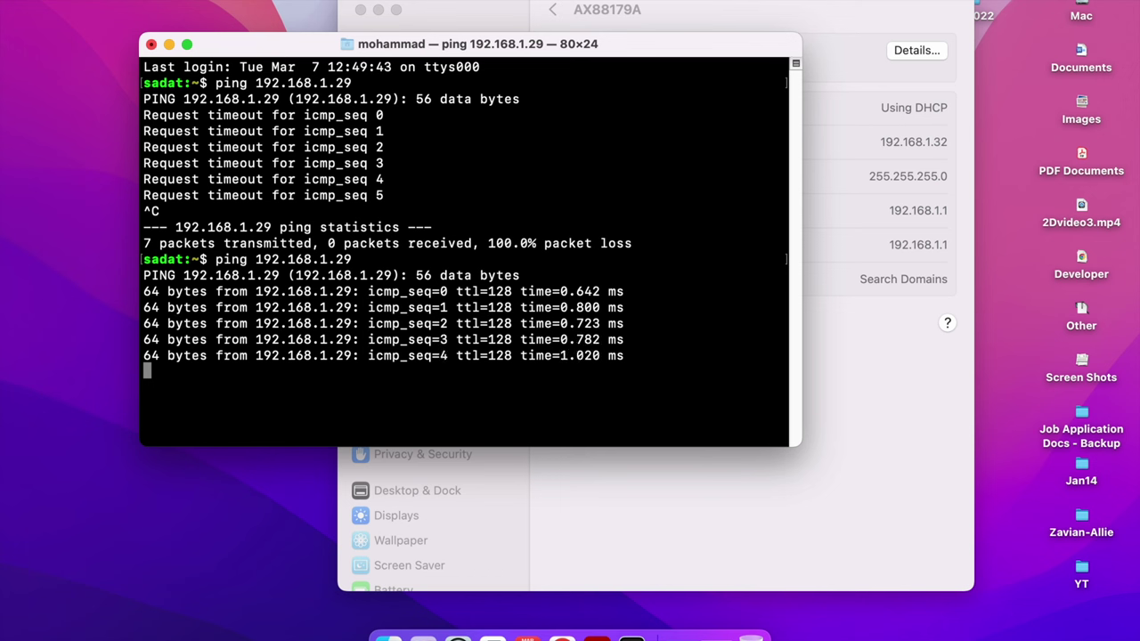
key(ctrl+c)
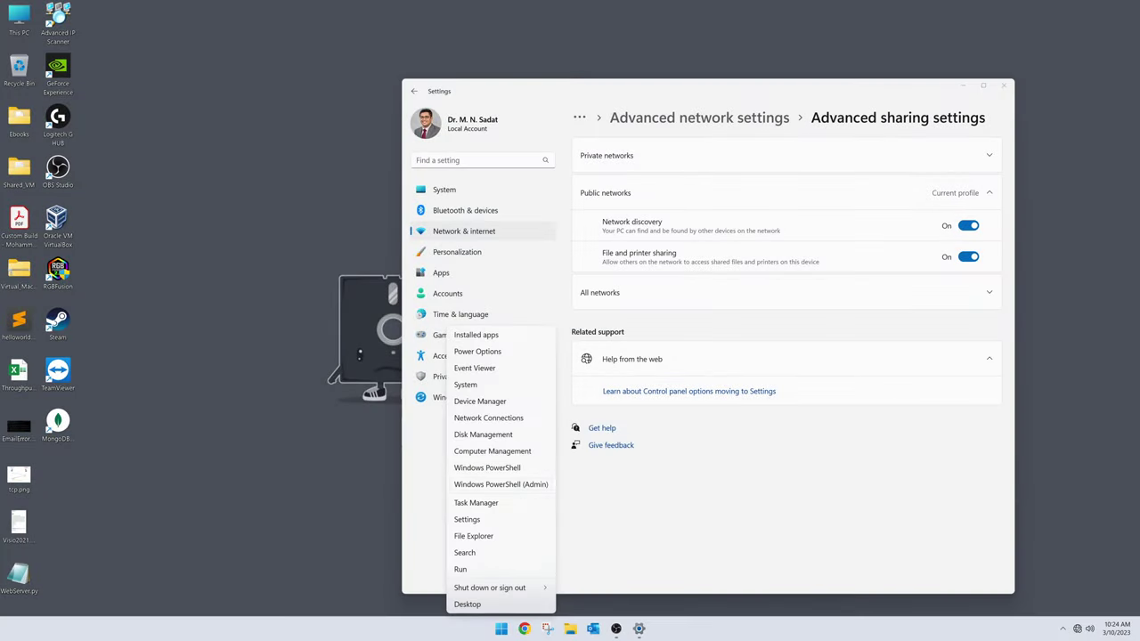
Open Windows PowerShell and ping the Mac at 192.168.1.32
key(Return)
drag(267, 86, 788, 343)
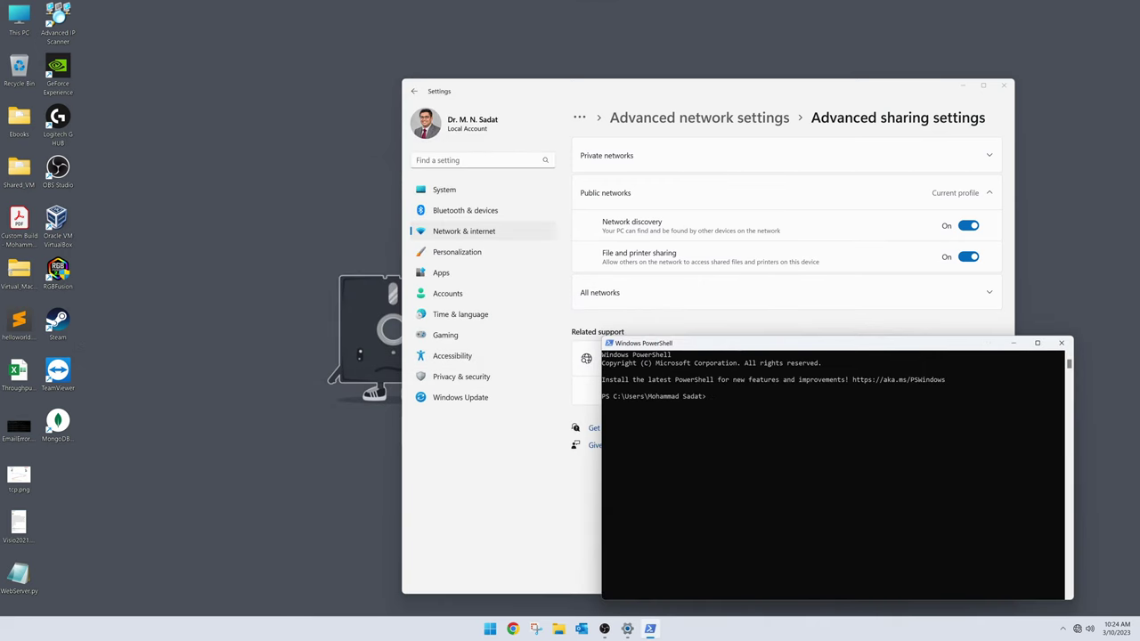
text(ping 192.168.1.32)
key(Return)
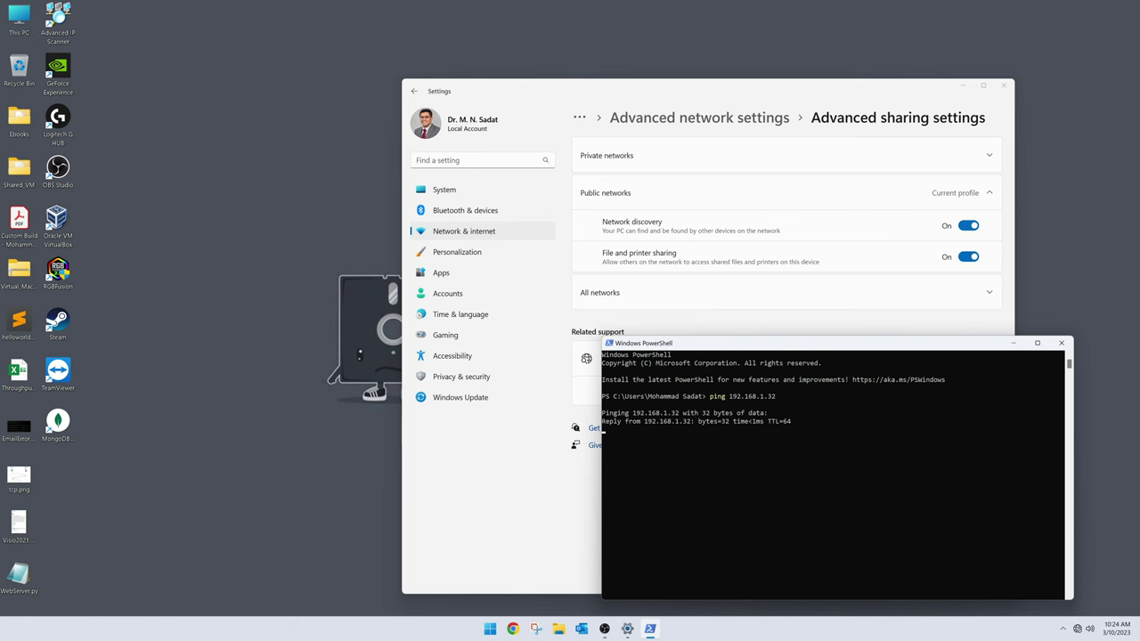